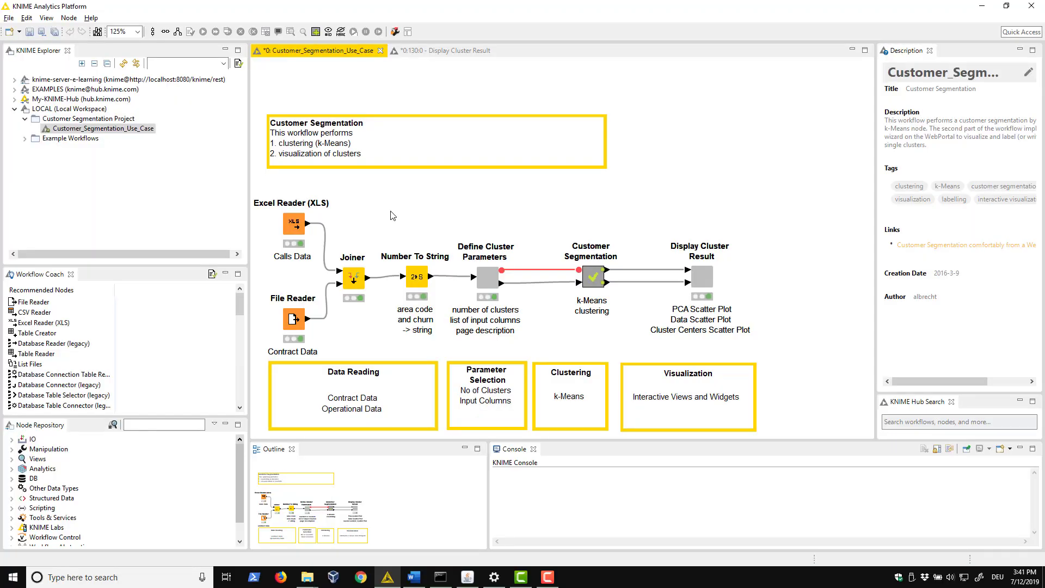
Step: Open the inner workflow of the Display Cluster Result component
mouse_move(696, 210)
left_mouse_down()
mouse_move(628, 283)
mouse_move(692, 337)
mouse_move(702, 214)
left_mouse_up()
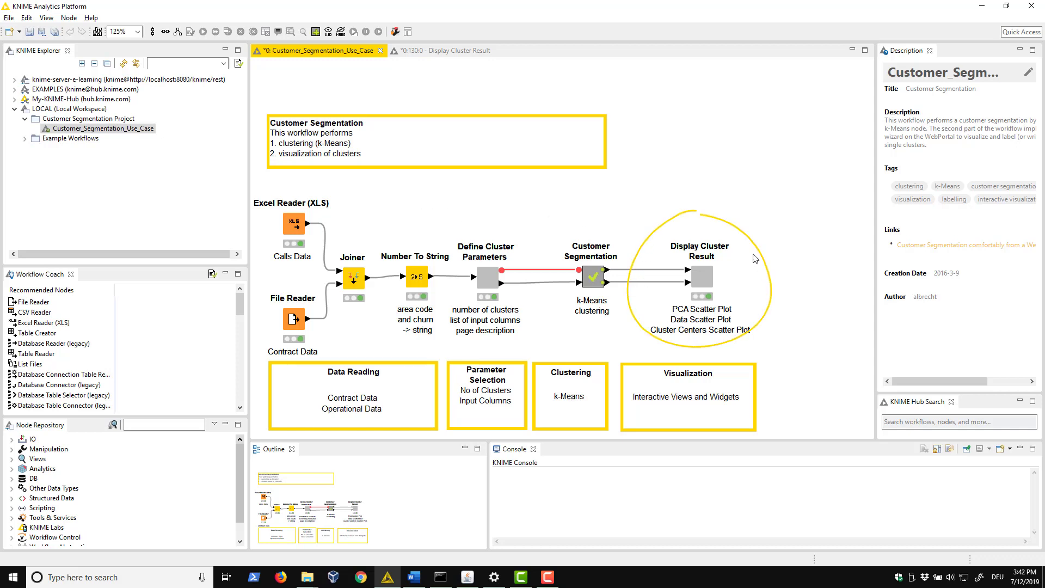
left_click(702, 277)
double_click(702, 277, "ctrl")
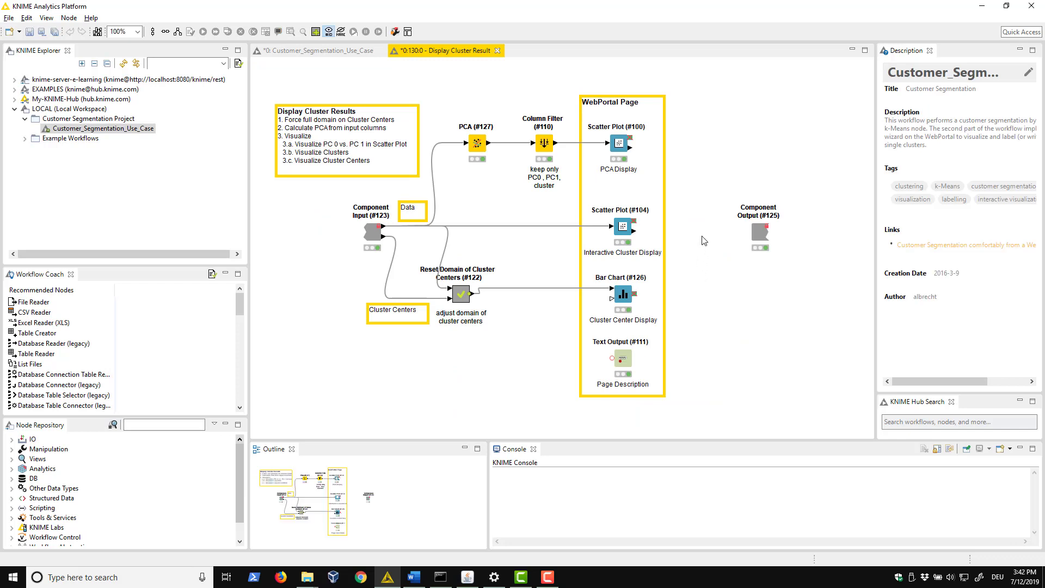
Step: Select Scatter Plot #100 and #104 and compare them in a Node Comparison panel
mouse_move(591, 99)
left_mouse_down()
mouse_move(547, 220)
mouse_move(661, 263)
mouse_move(596, 101)
left_mouse_up()
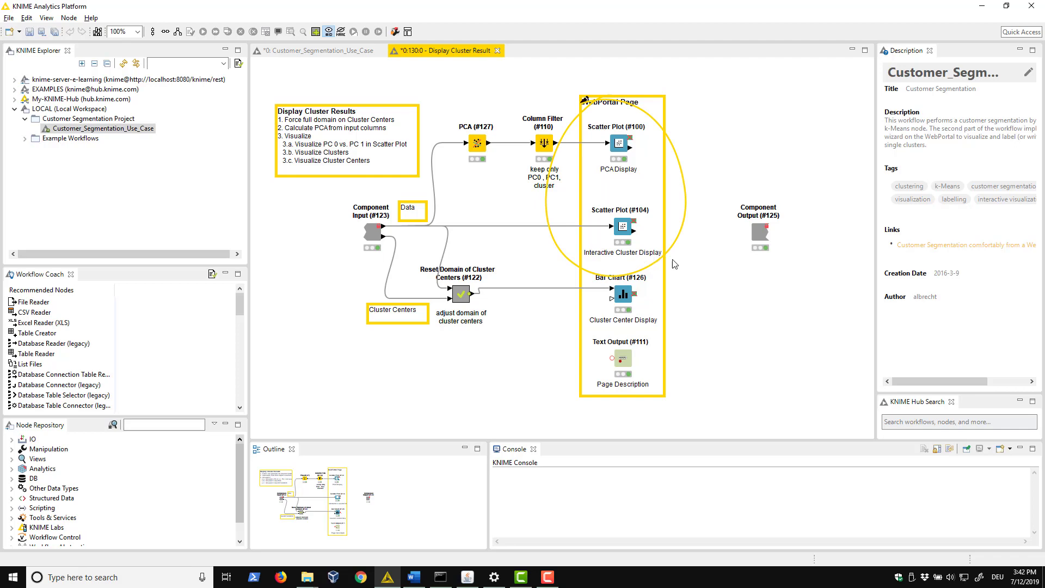
mouse_move(691, 260)
left_mouse_down()
mouse_move(656, 240)
mouse_move(590, 122)
mouse_move(714, 182)
left_mouse_up()
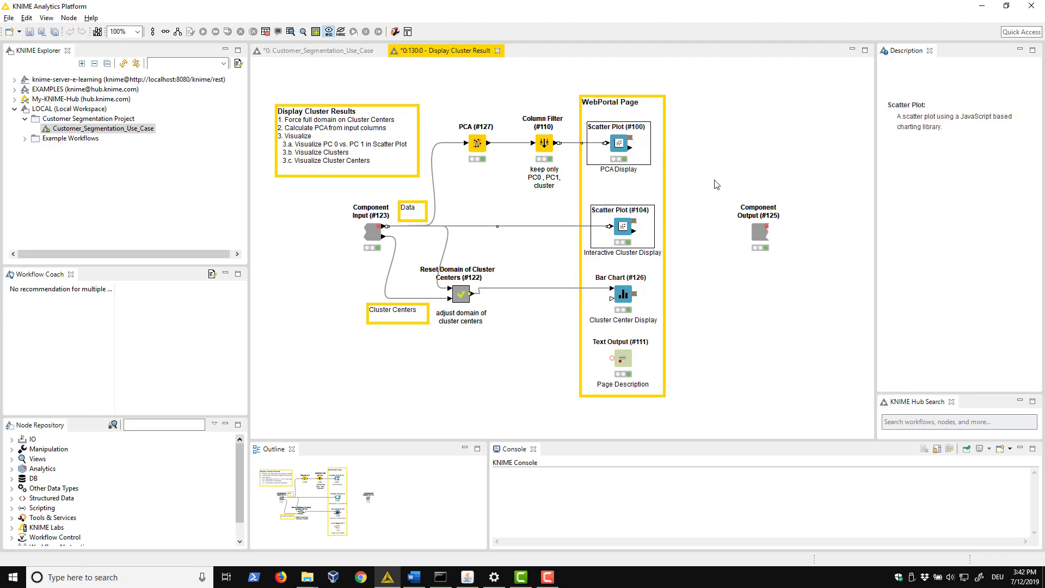
left_click(623, 148)
left_click(624, 228, "ctrl")
right_click(619, 146)
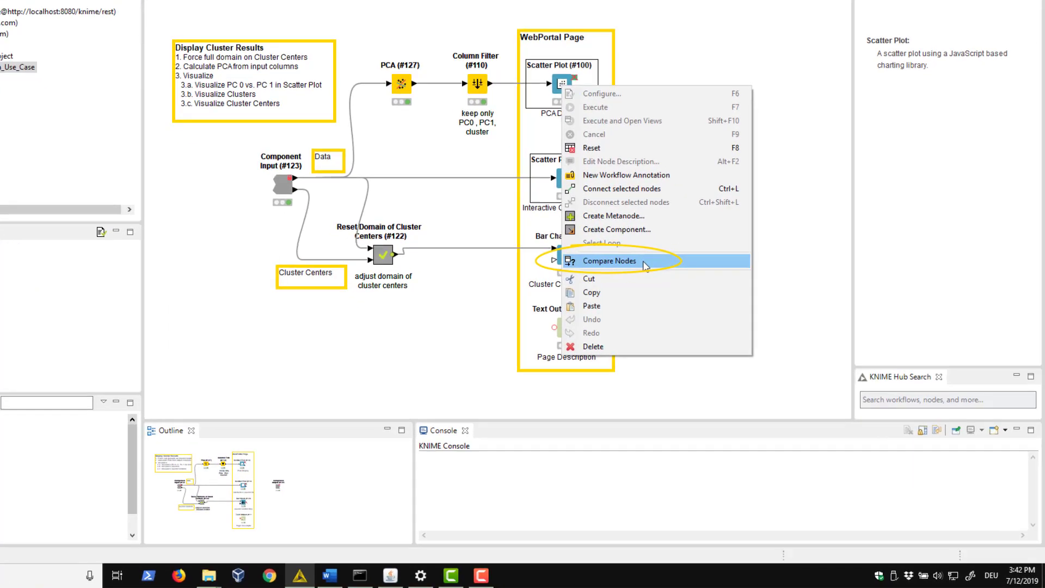
left_click(646, 265)
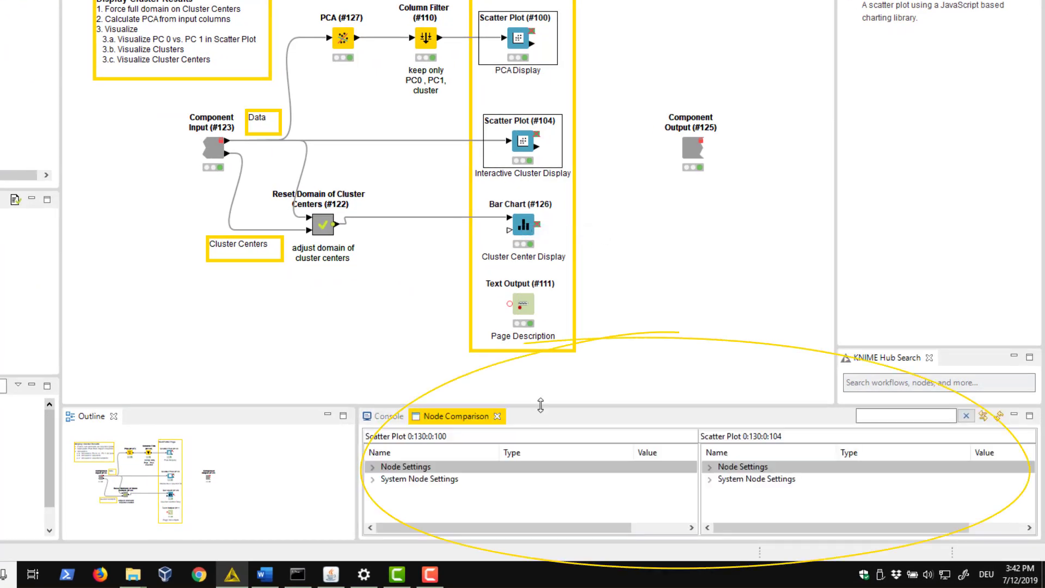
Step: Enlarge the comparison panel, expand both Node Settings, and inspect the differing xCol and yCol values
left_click_drag(540, 404, 546, 328)
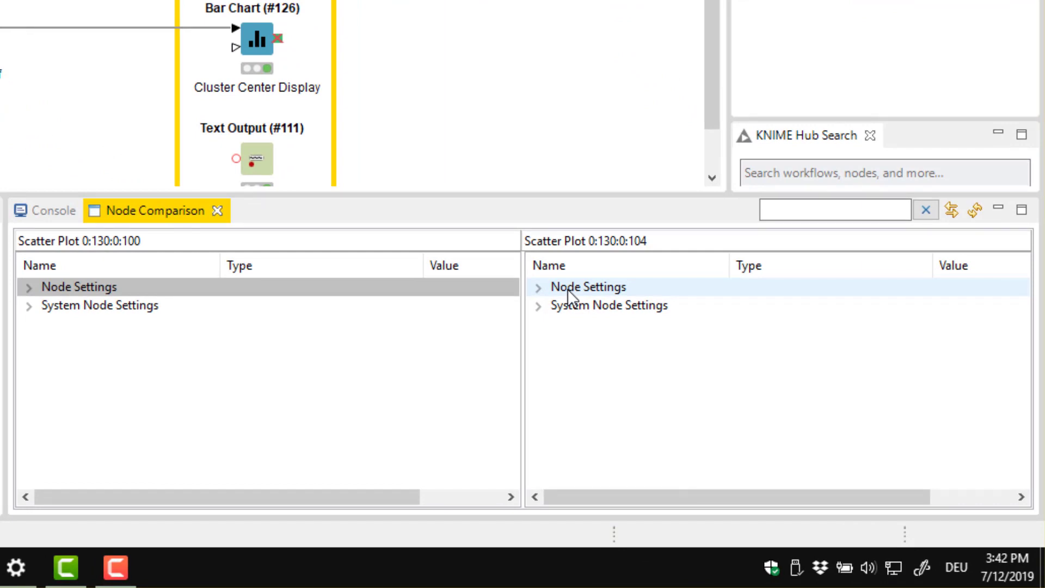
left_click(539, 287)
scroll(514, 300, "down", 1)
left_click_drag(514, 306, 515, 367)
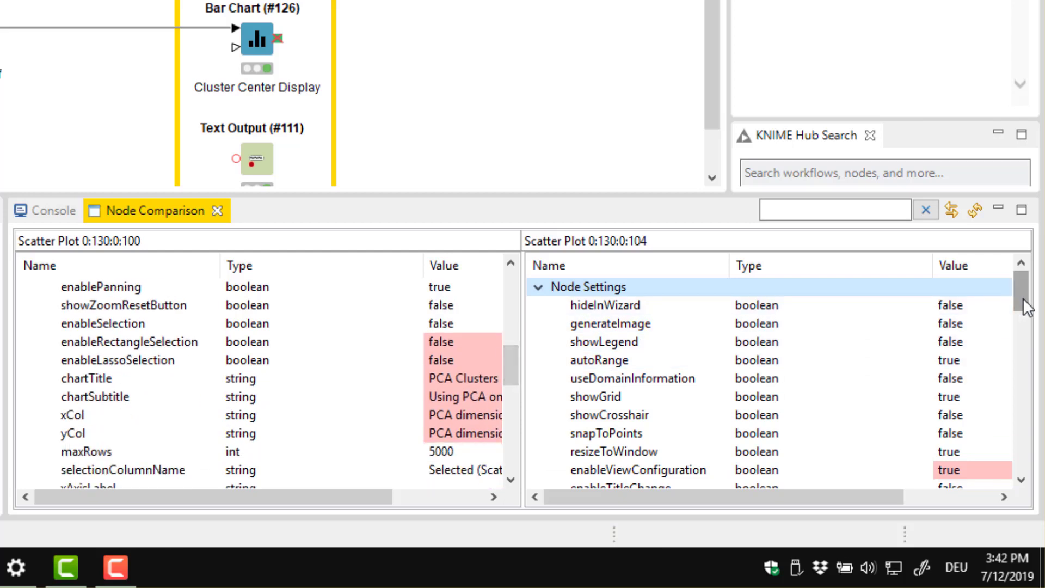
left_click_drag(1024, 302, 1026, 379)
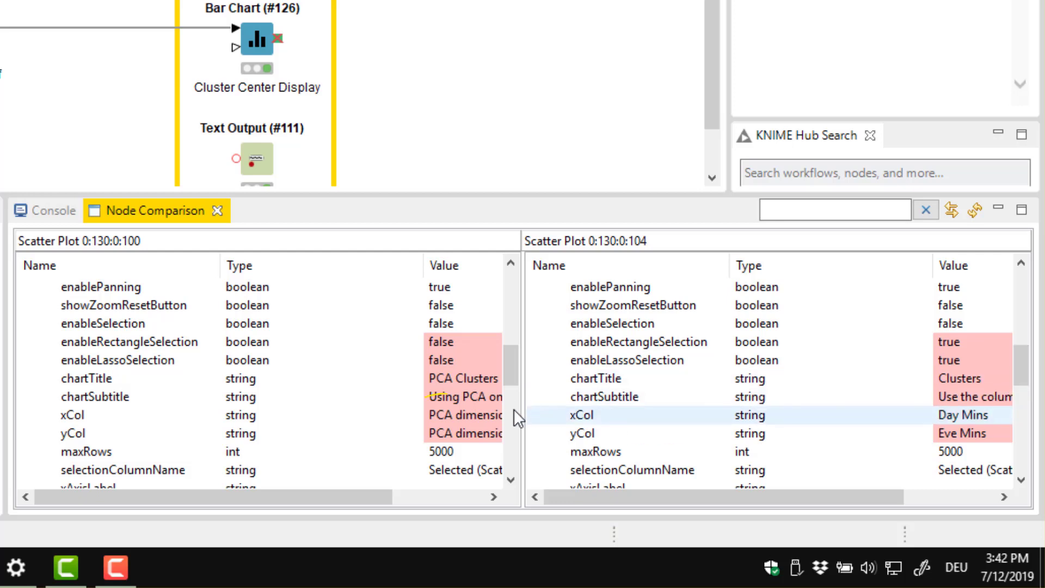
left_click(475, 418)
left_click(470, 435)
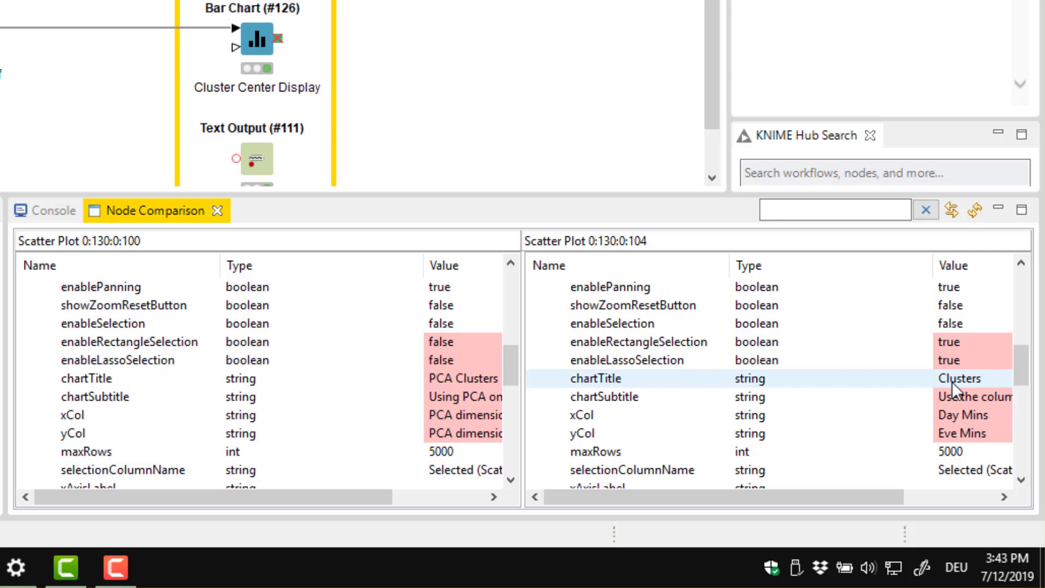
Step: Filter the comparison by 'enable' and check enableViewConfiguration on both plots
left_click(849, 212)
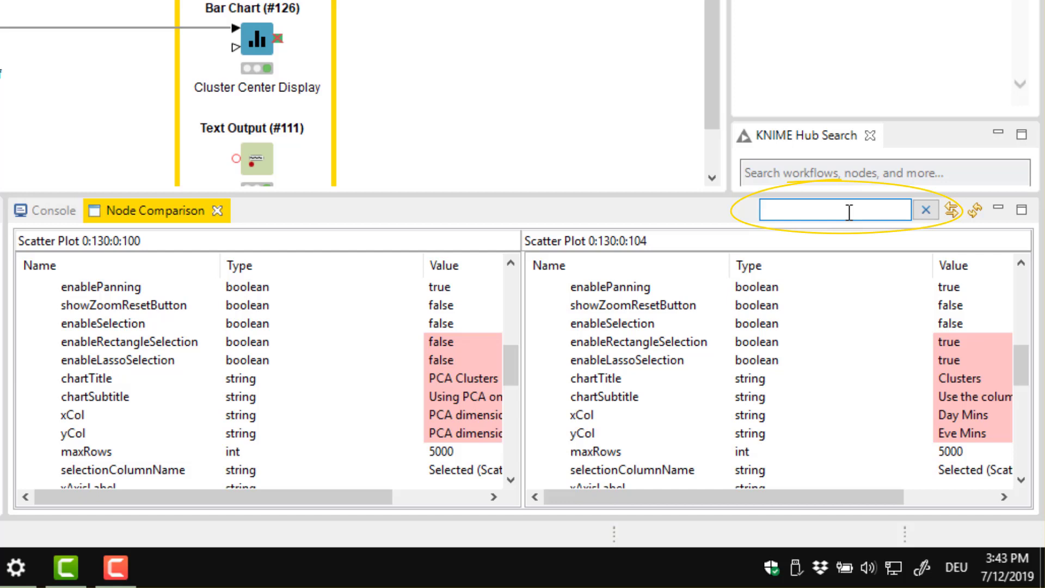
type("en")
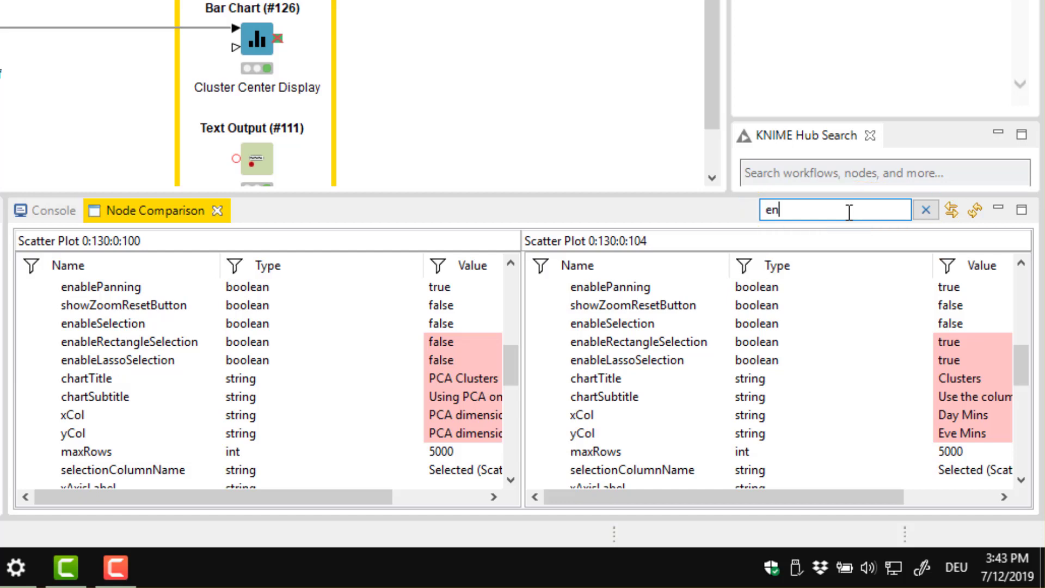
type("able")
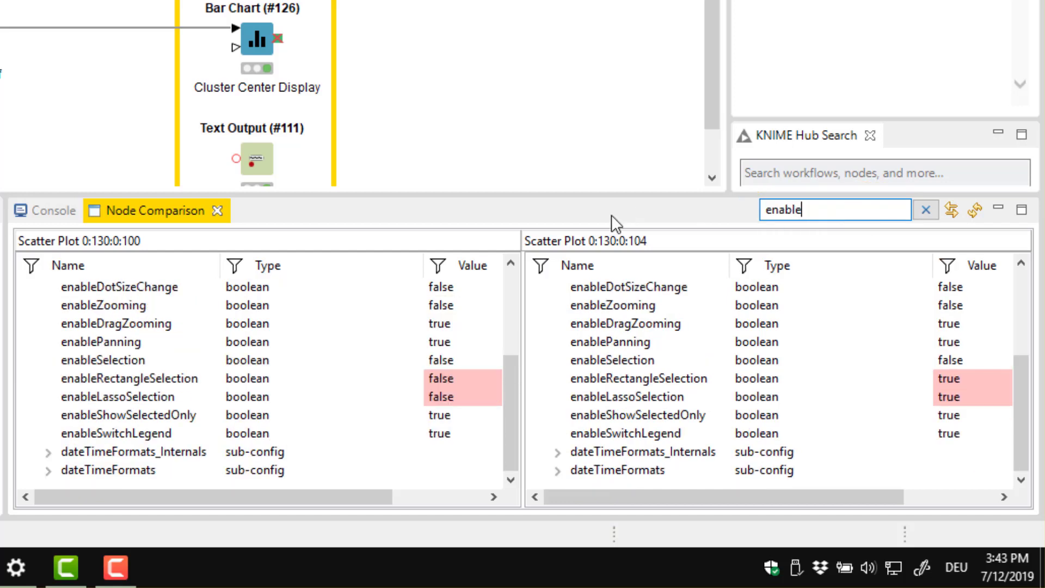
left_click_drag(515, 387, 515, 309)
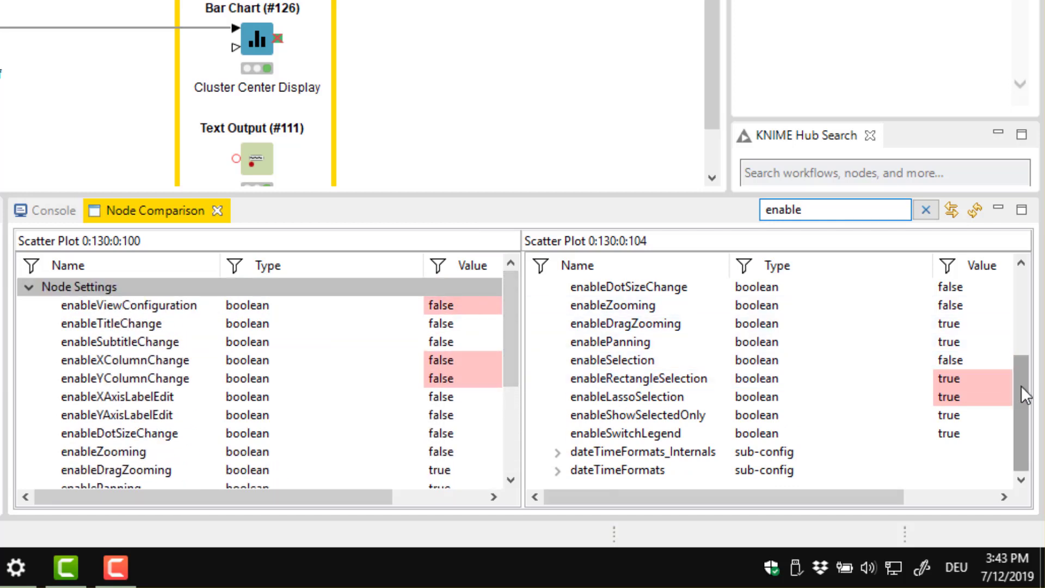
left_click_drag(1021, 386, 1030, 313)
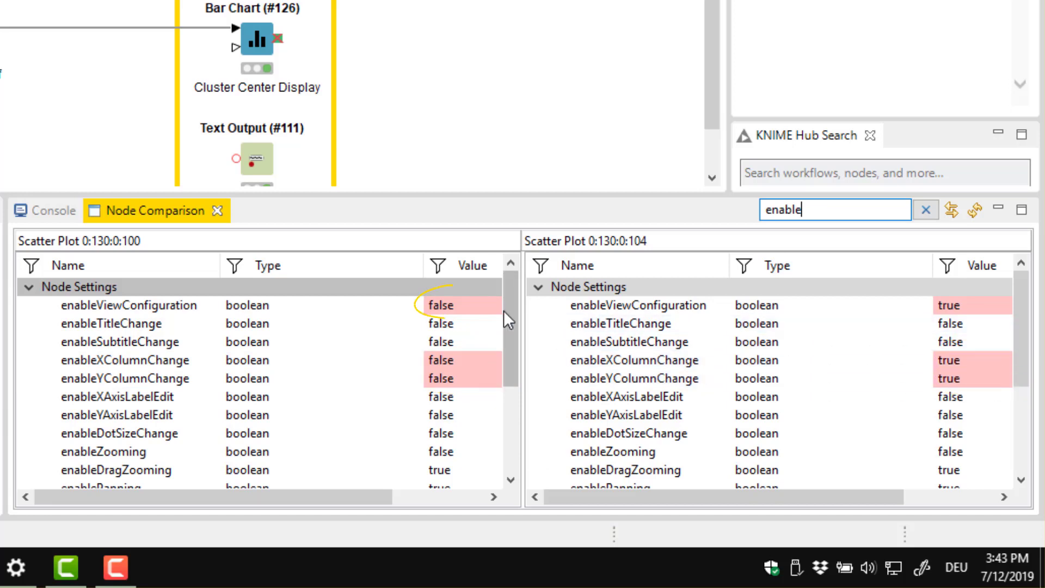
left_click(471, 313)
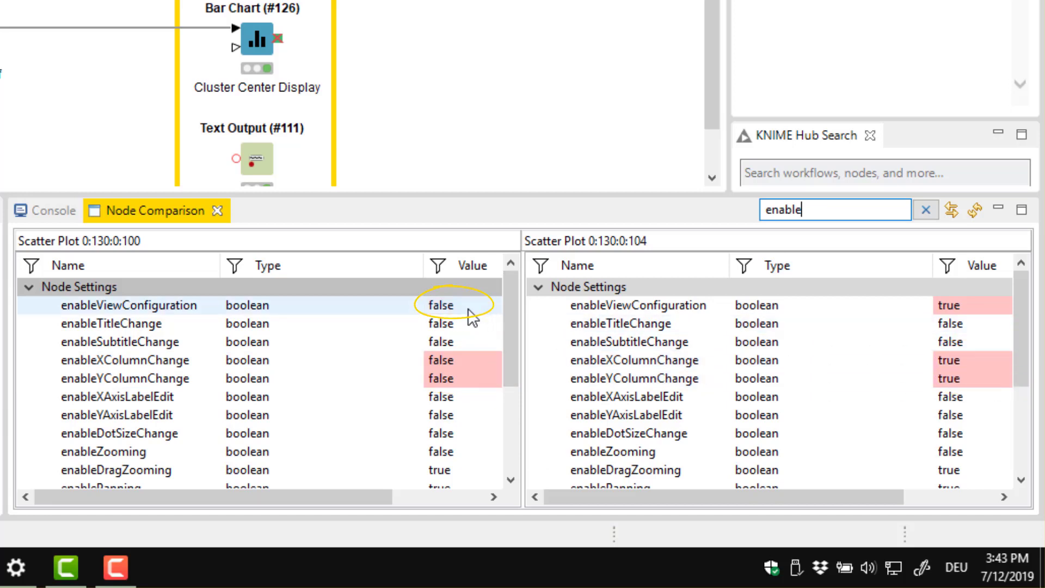
left_click(624, 312)
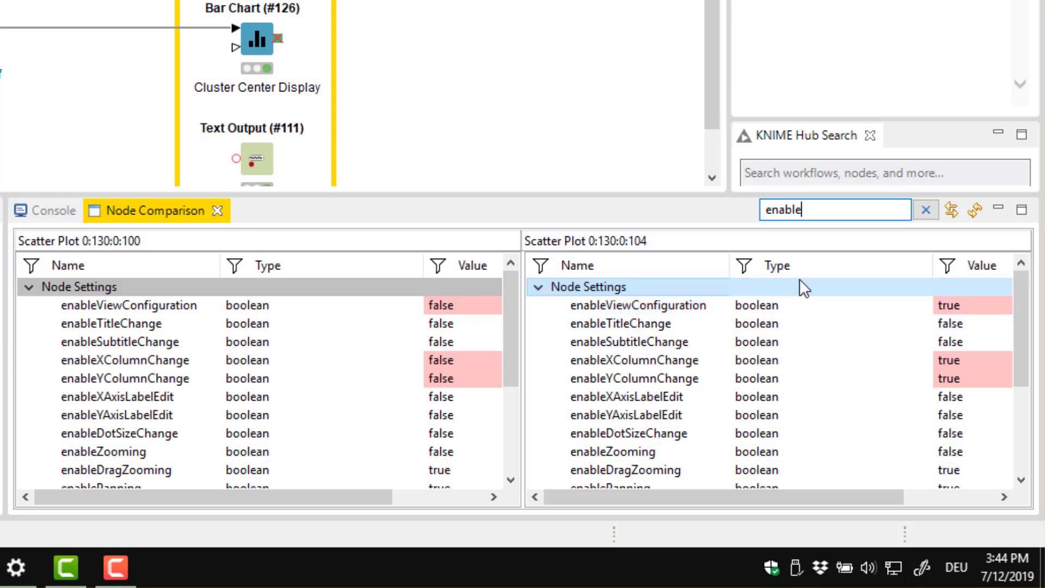
Step: Clear the 'enable' filter, locate the compared nodes in the workflow, then deselect them
left_click(927, 211)
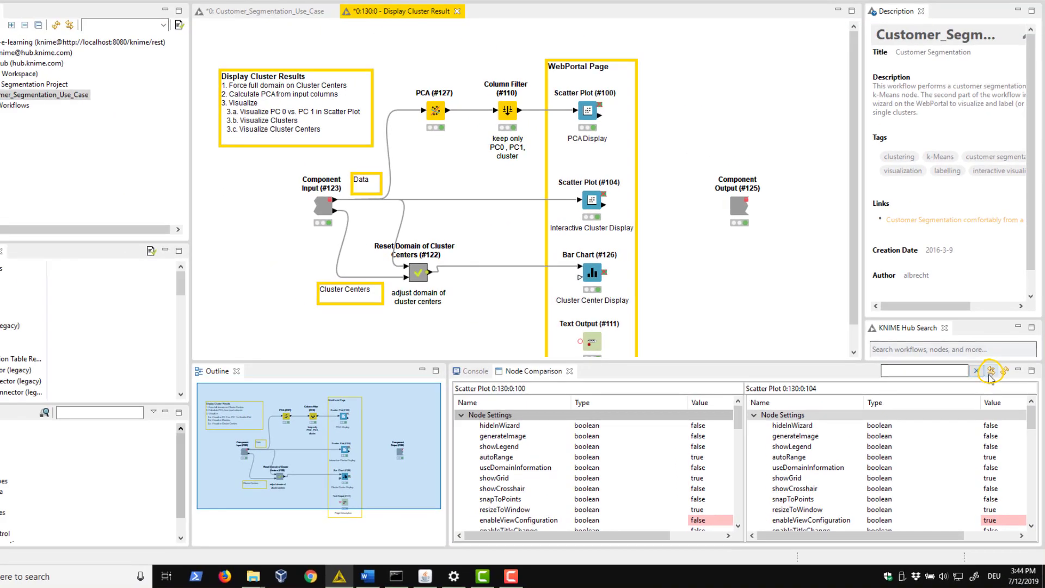
left_click(991, 373)
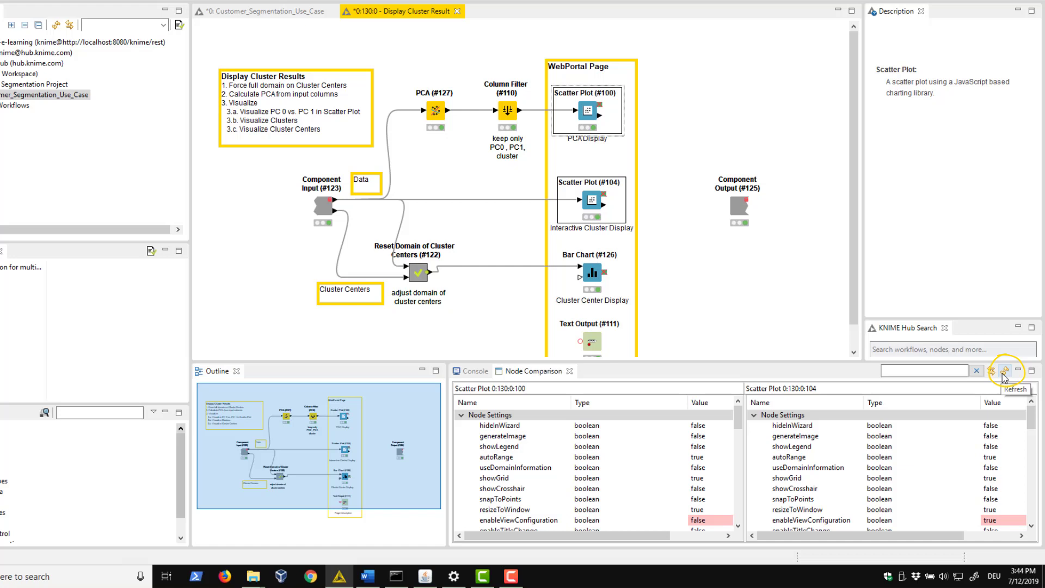
left_click(784, 300)
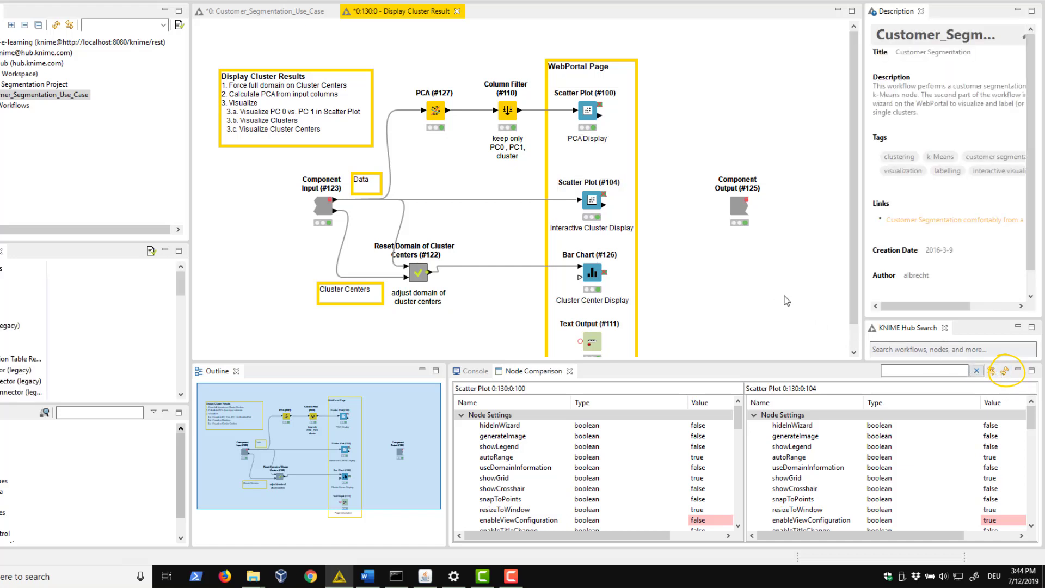
Step: Enable view edit controls plus x- and y-axis column choosers on Scatter Plot #100, then refresh the comparison
double_click(590, 113)
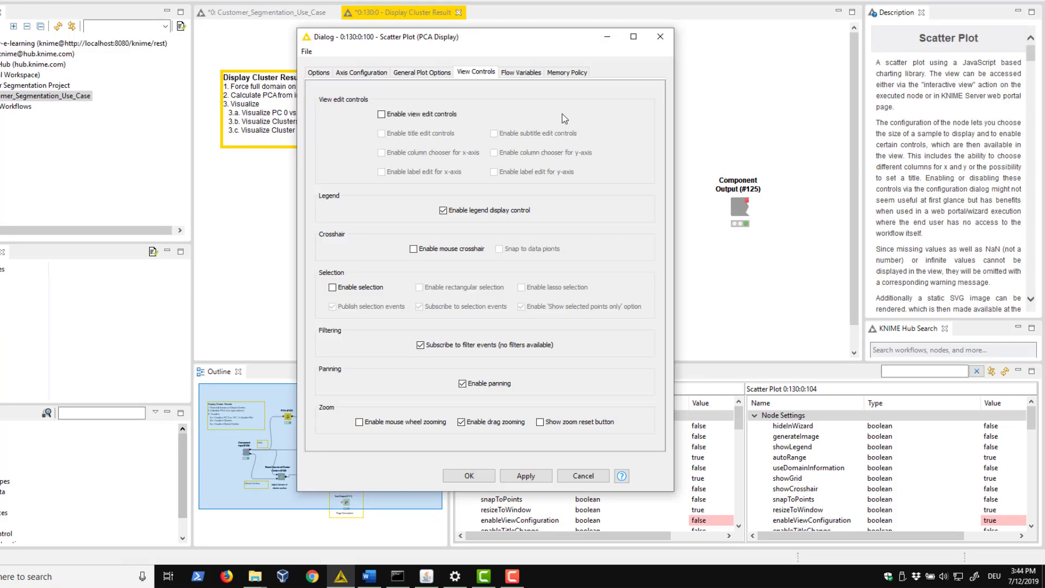
left_click(381, 114)
left_click(381, 153)
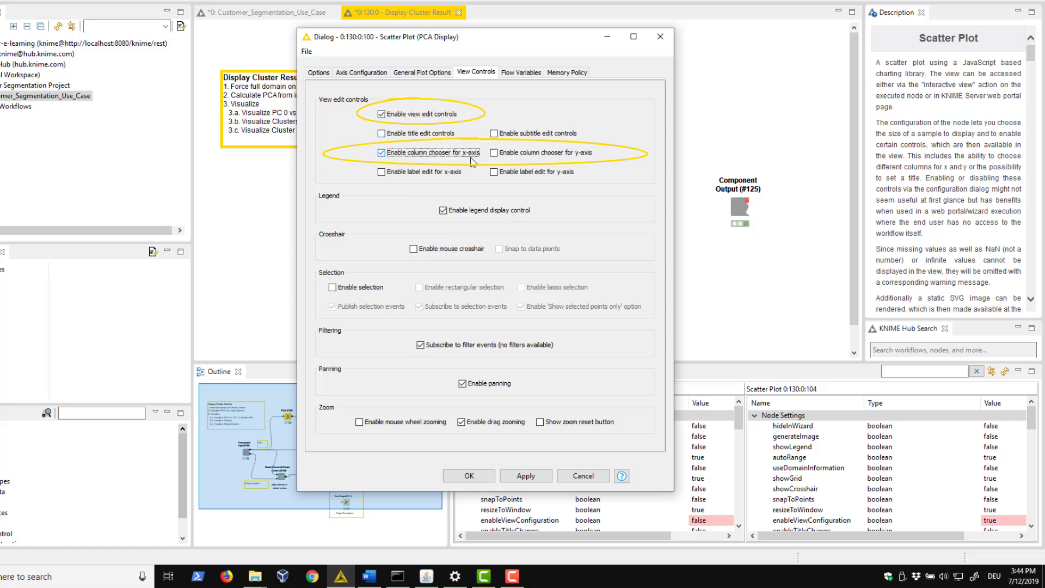
left_click(495, 156)
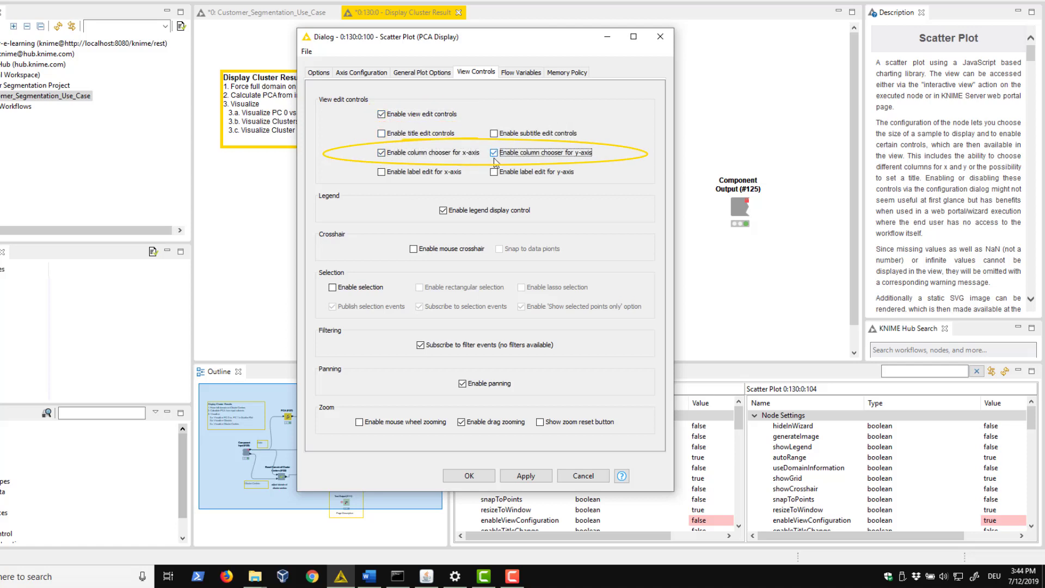
left_click(470, 476)
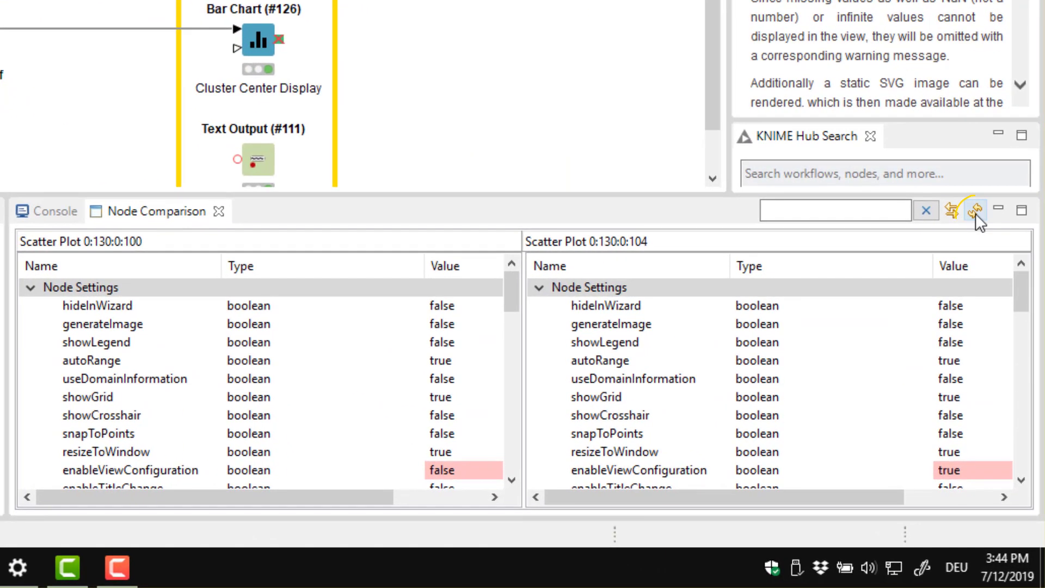
left_click(1004, 371)
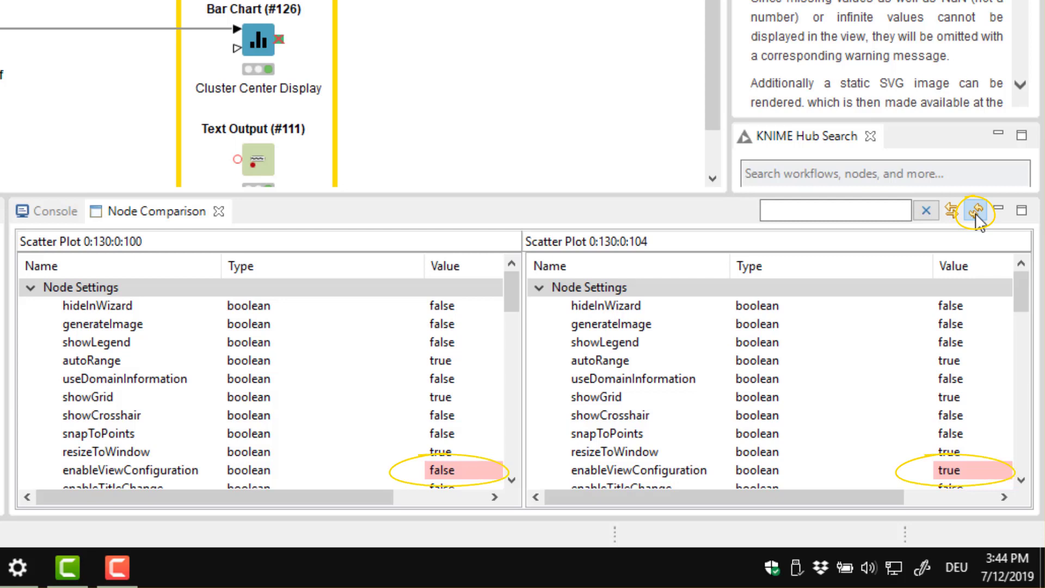
left_click(977, 212)
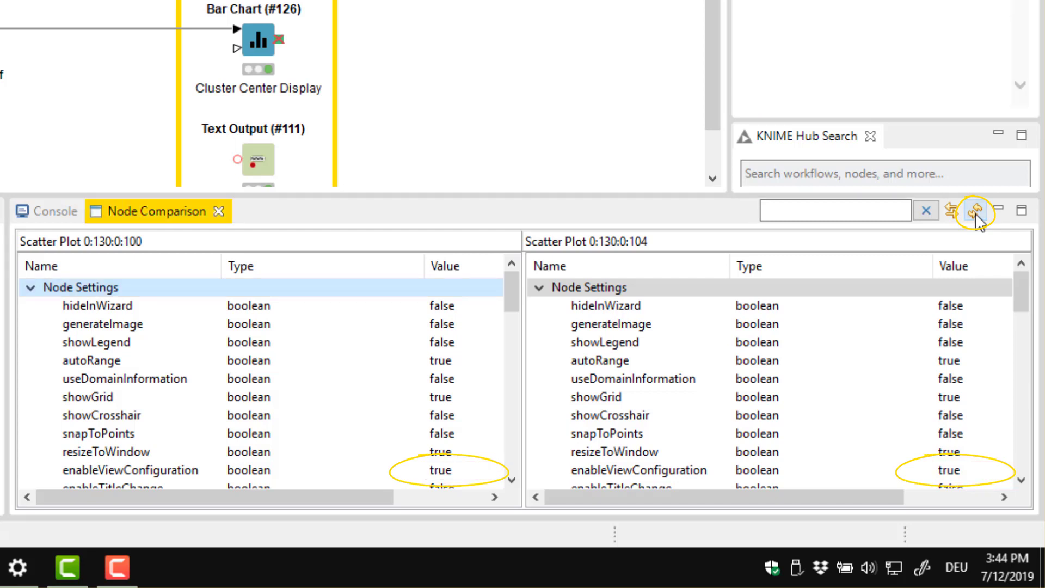